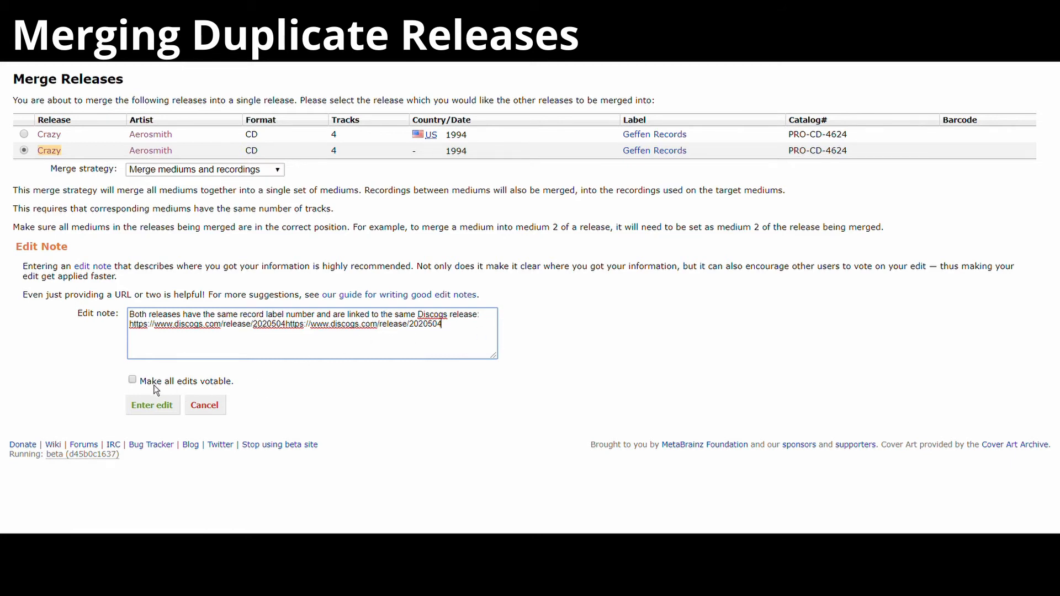
# Submit the merge edit for the two duplicate Aerosmith "Crazy" releases
pyautogui.click(153, 406)
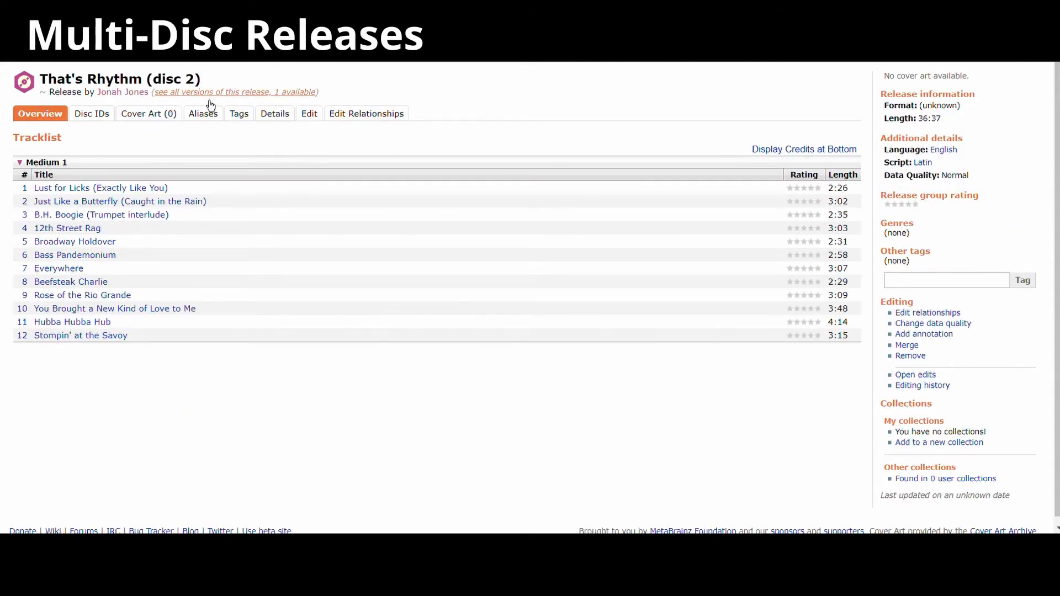
# Compare the tracks, lengths and artists of That's Rhythm (disc 2) with the two-disc release listed on Discogs
pyautogui.click(210, 94)
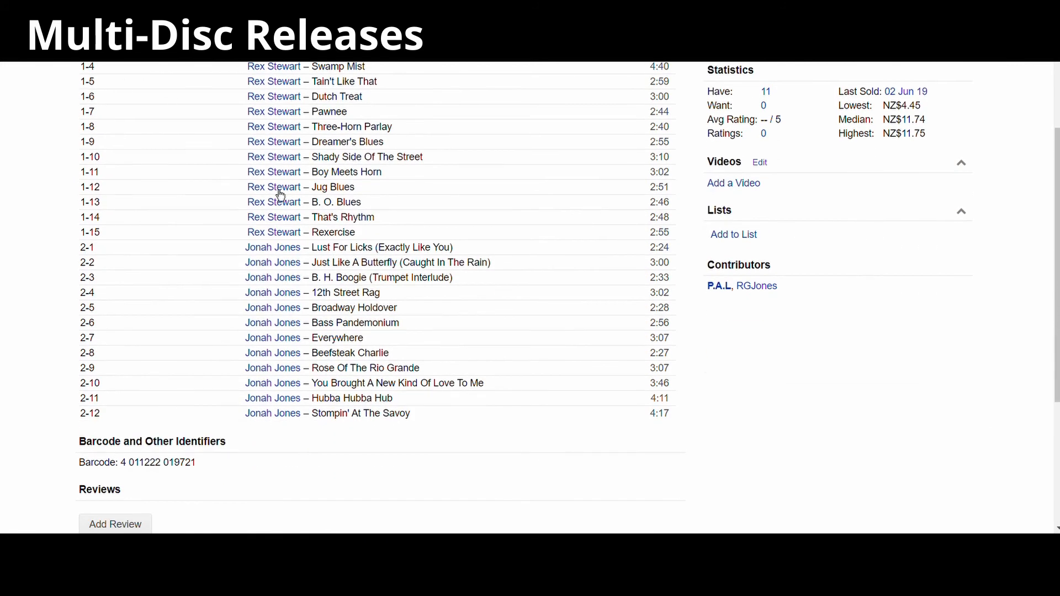
pyautogui.scroll(2, 386, 298)
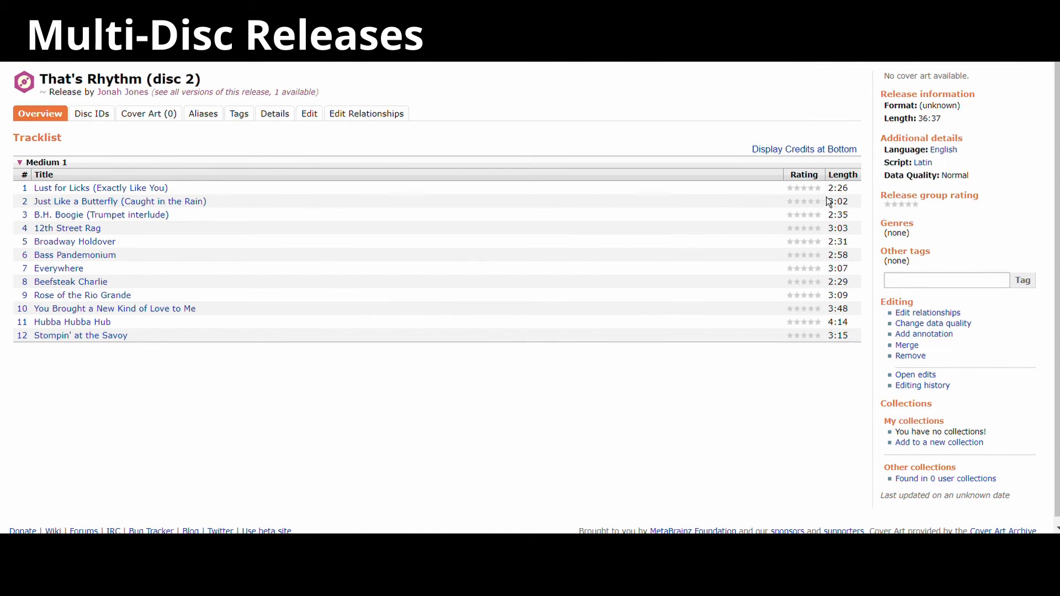
pyautogui.moveTo(856, 347); pyautogui.dragTo(781, 236)
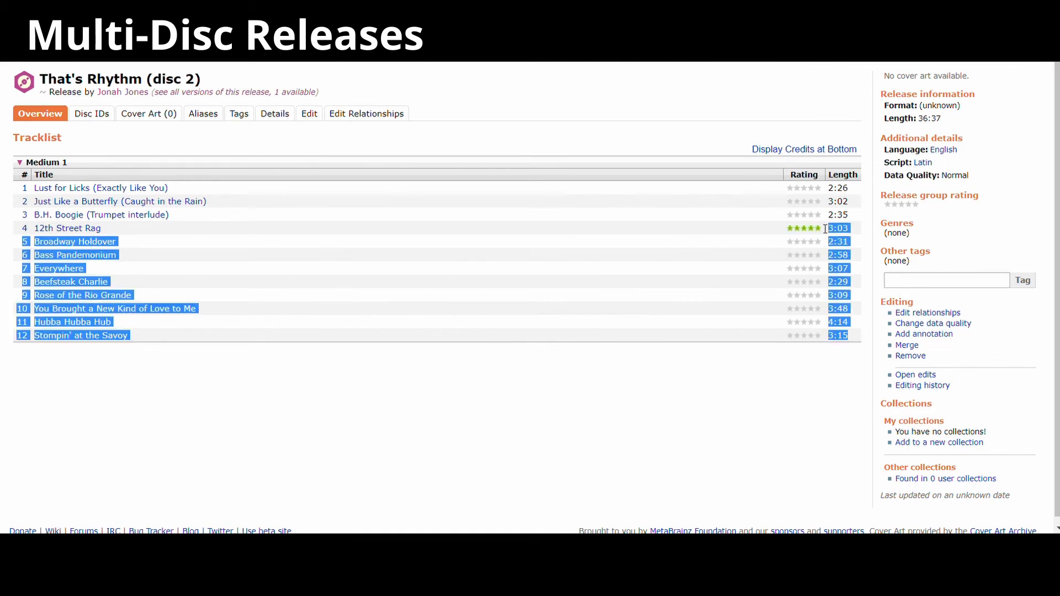
pyautogui.click(777, 239)
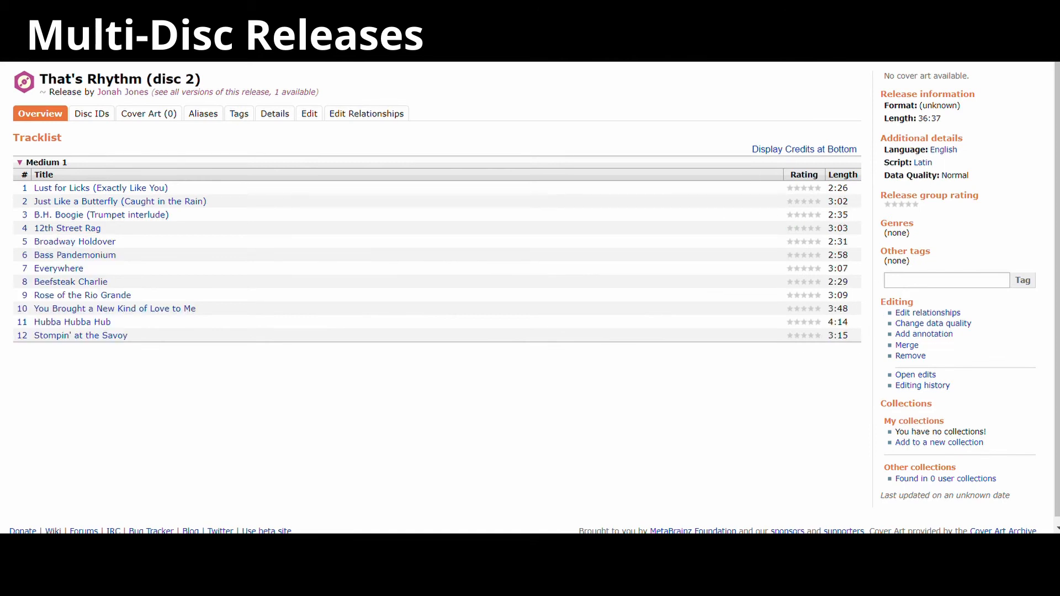
pyautogui.hotkey('ctrl', 'Tab')
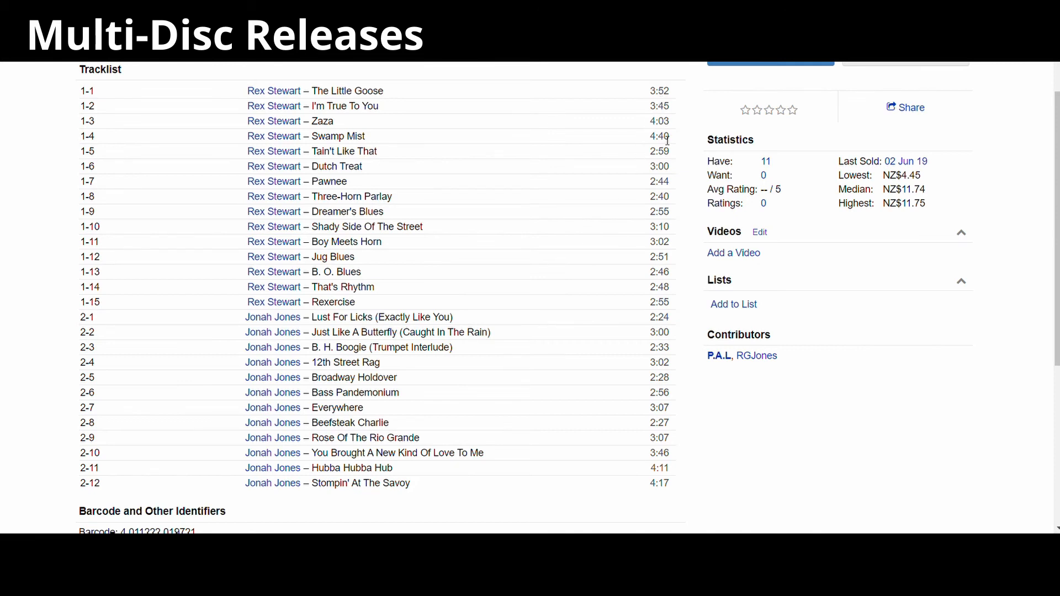
pyautogui.moveTo(676, 335); pyautogui.dragTo(674, 366)
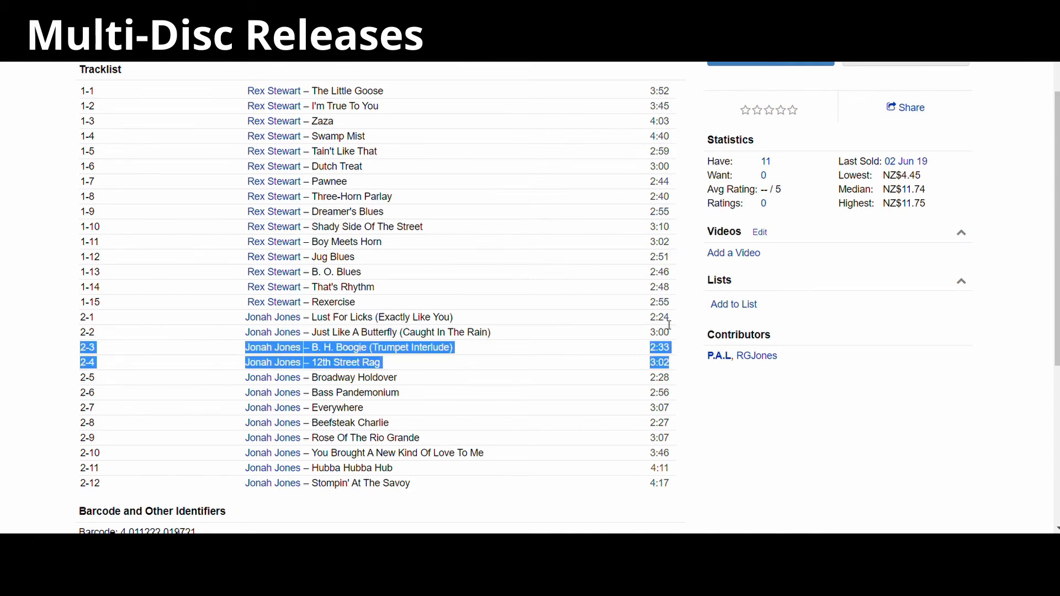
pyautogui.moveTo(656, 318); pyautogui.dragTo(671, 353)
pyautogui.hotkey('ctrl', 'Tab')
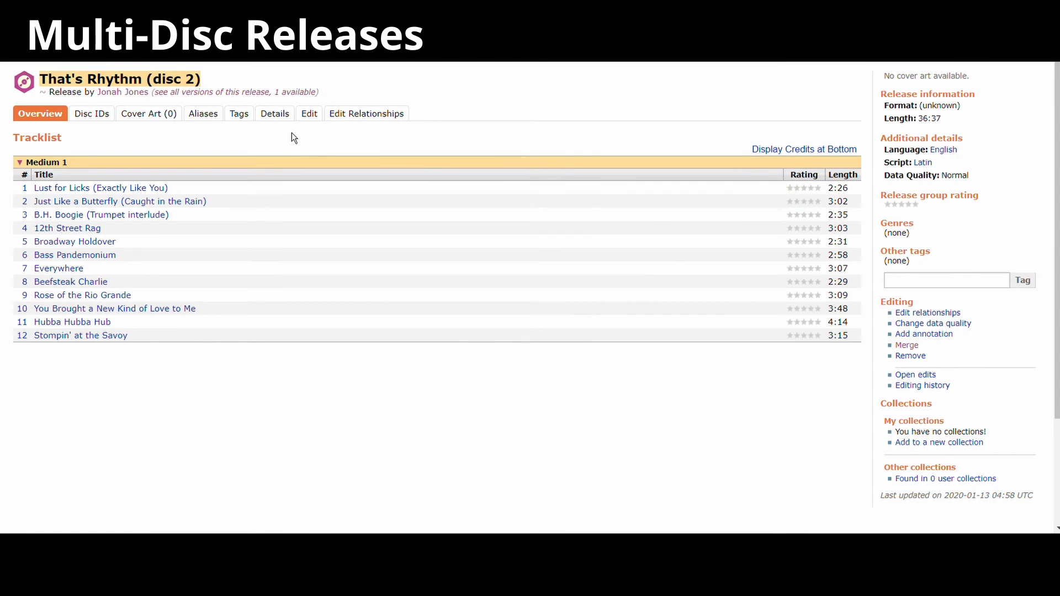
pyautogui.hotkey('ctrl', 'Tab')
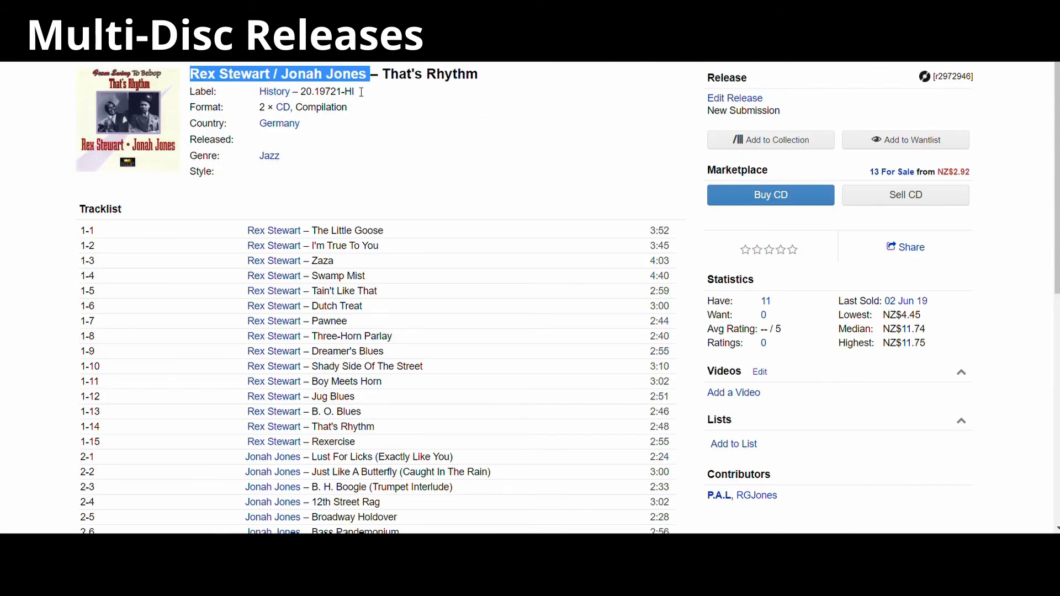
# Change the That's Rhythm release group's artist credit to Rex Stewart and Jonah Jones, joined by " / "
pyautogui.hotkey('ctrl', 'Tab')
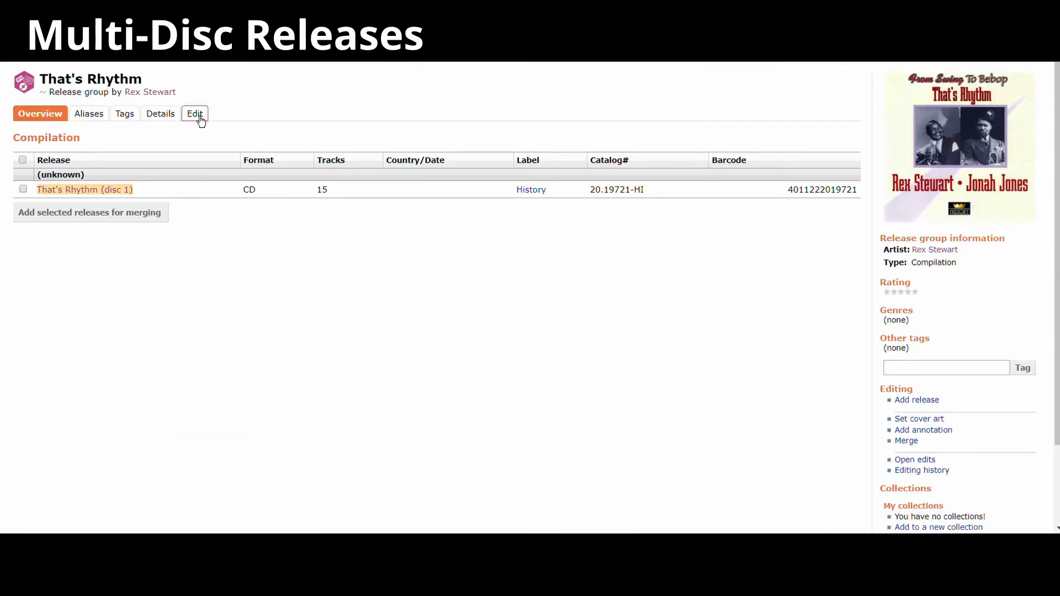
pyautogui.click(200, 119)
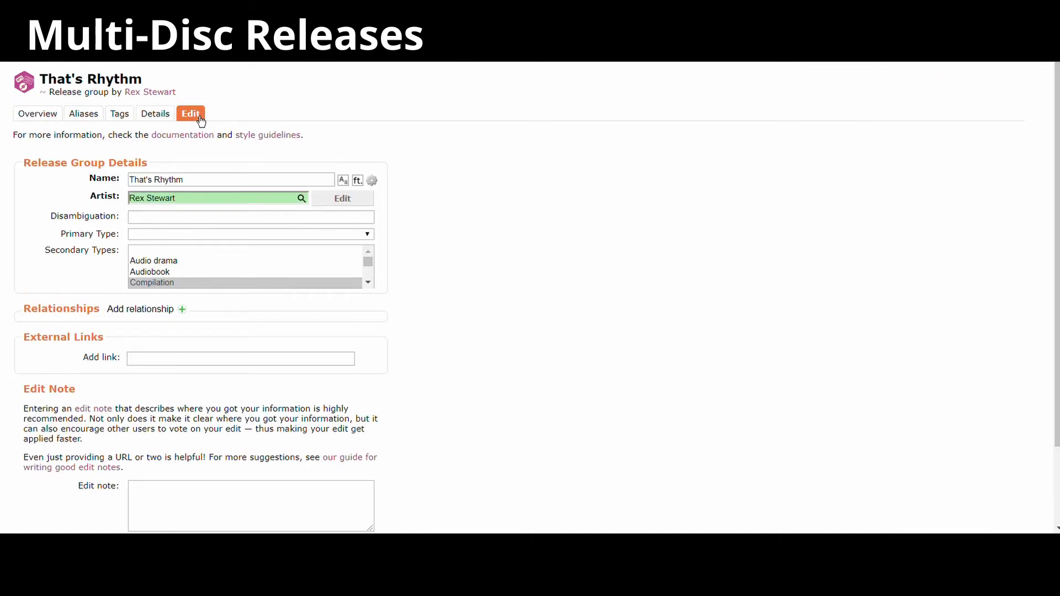
pyautogui.click(336, 209)
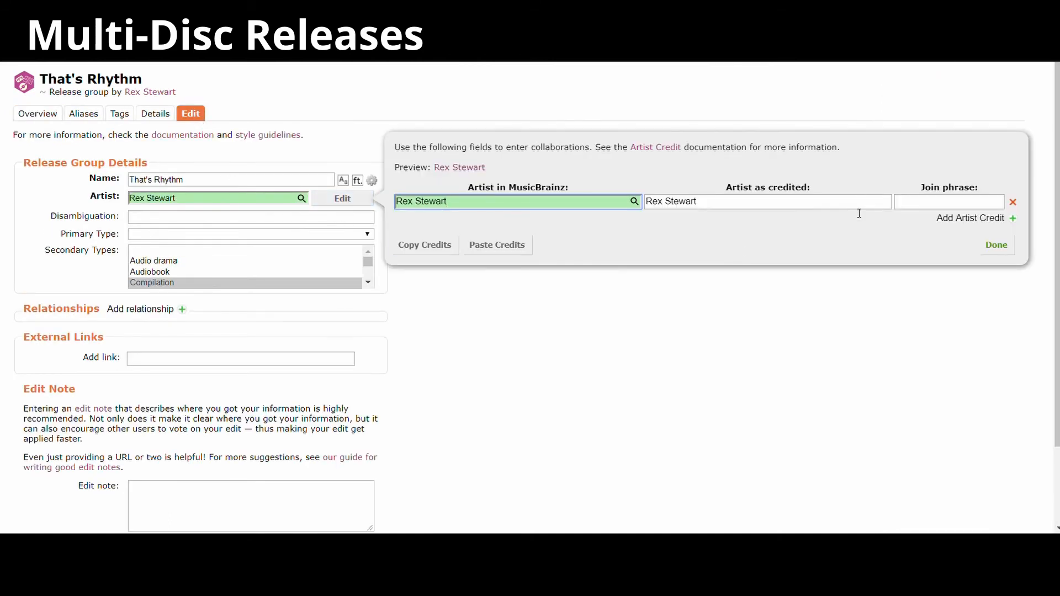
pyautogui.click(907, 203)
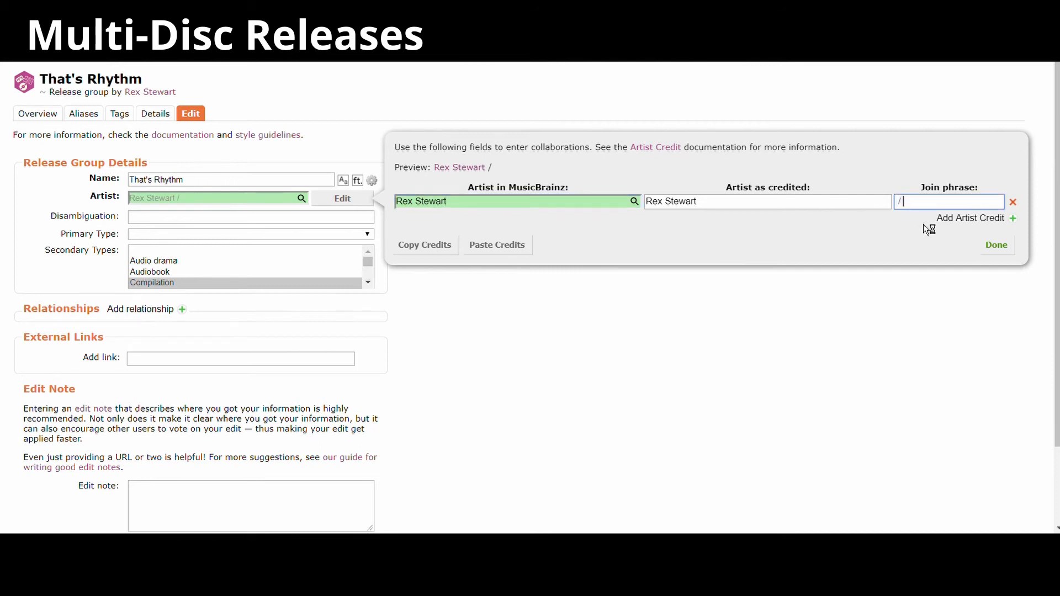
pyautogui.click(926, 226)
pyautogui.click(600, 226)
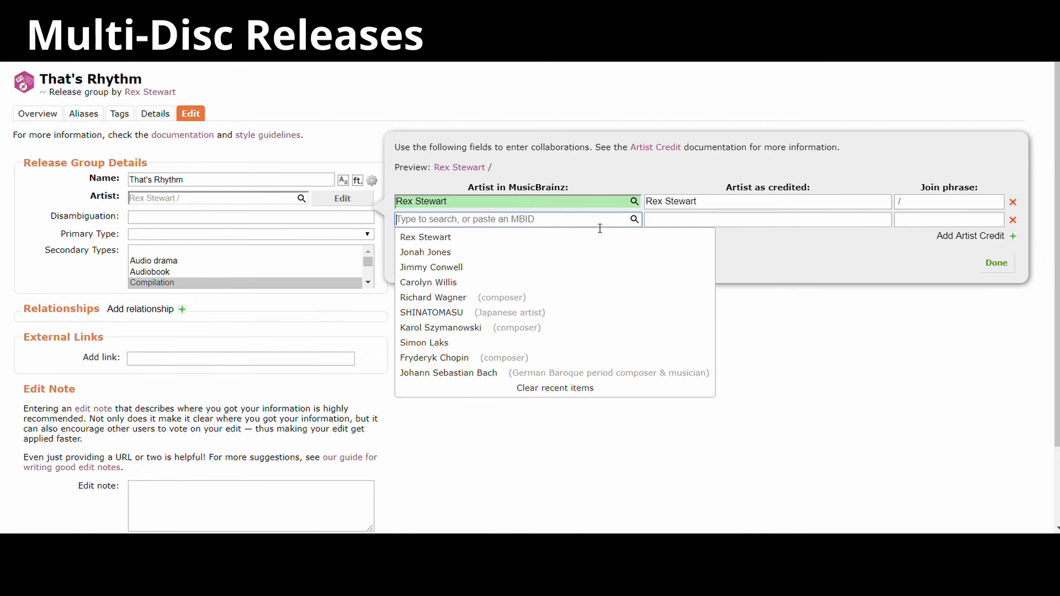
pyautogui.click(511, 258)
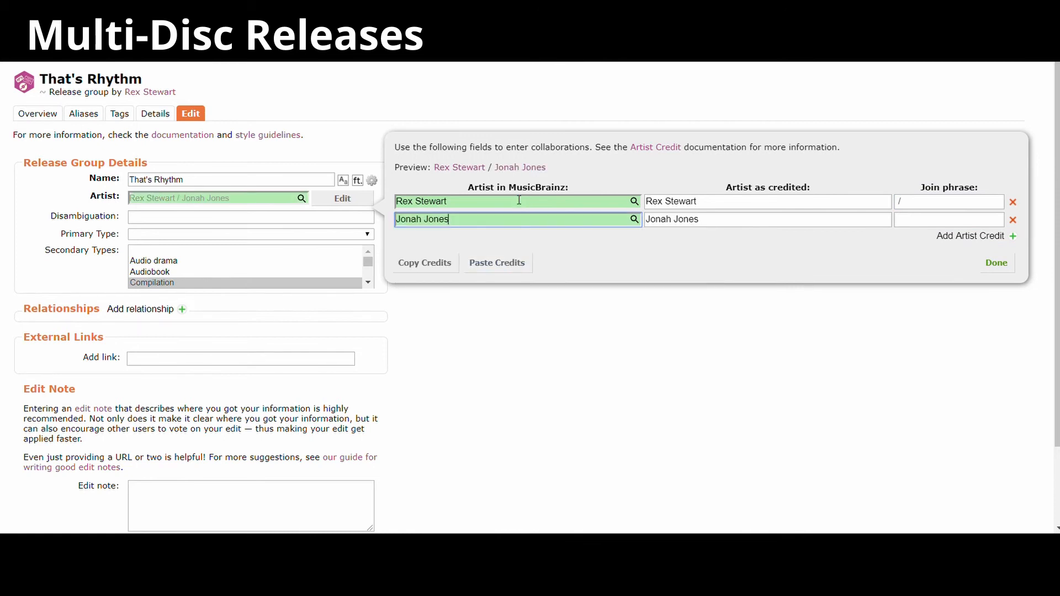
pyautogui.click(997, 263)
pyautogui.scroll(-2, 971, 271)
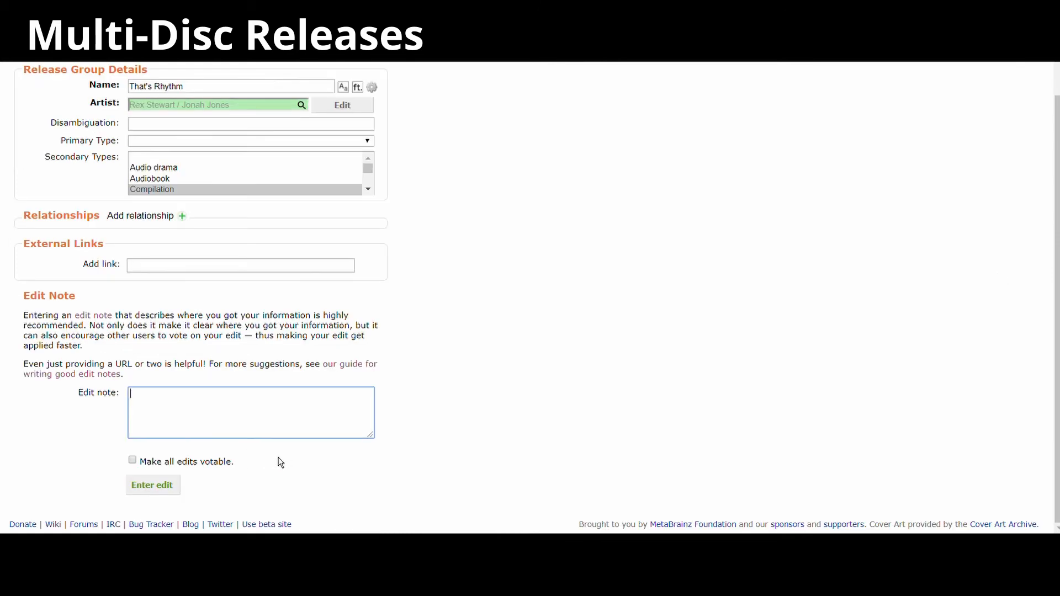
pyautogui.write('There are two artists for this relea')
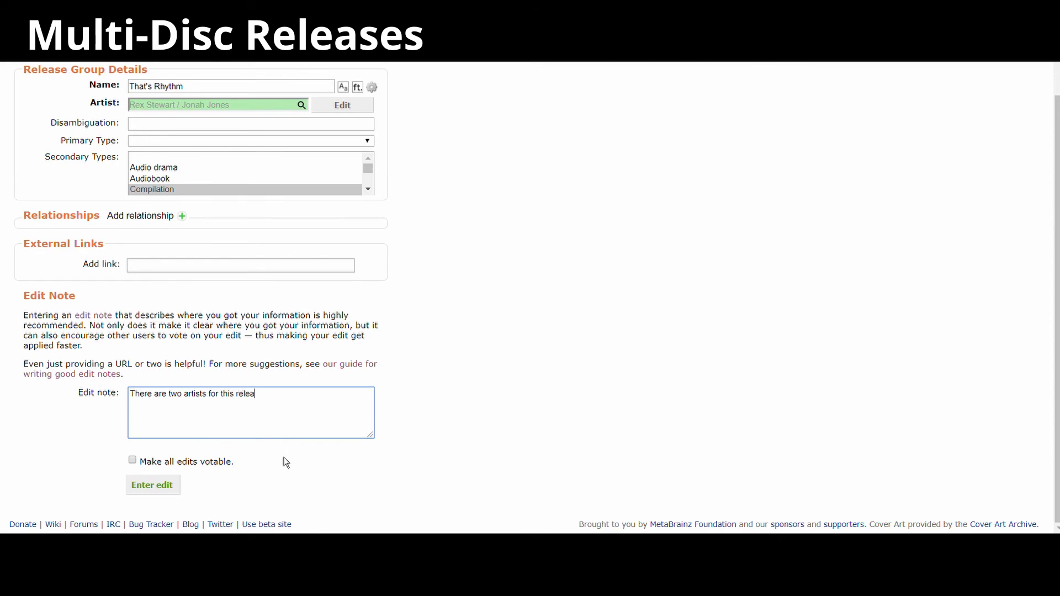
pyautogui.write('se group:')
pyautogui.press('Return')
pyautogui.write('https://www.discogs.com/Rex-Stewart-Jonah-Jones-Thats-Rhythm/release/2972946')
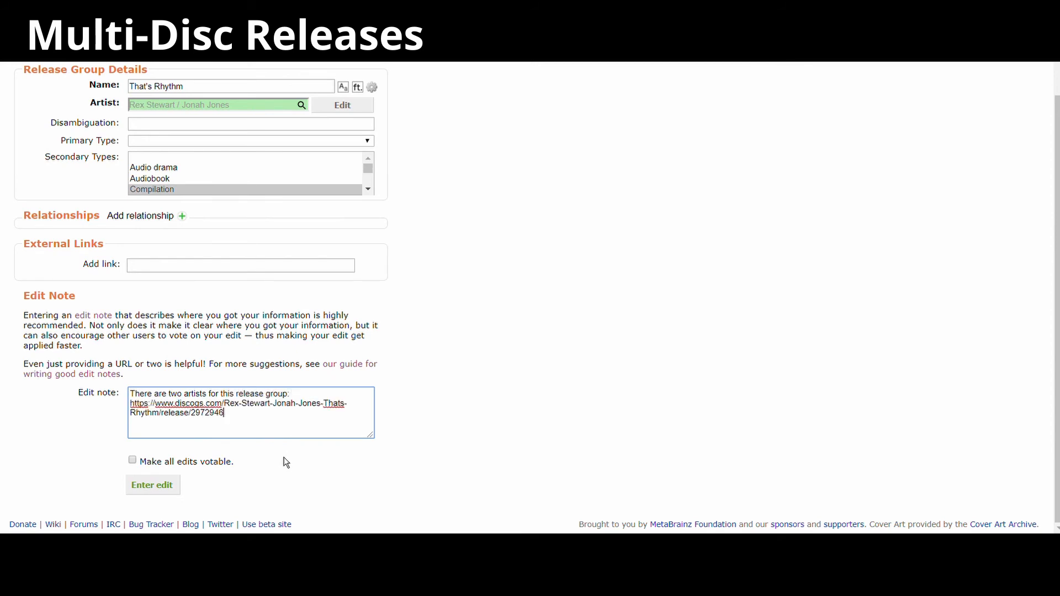
pyautogui.click(168, 488)
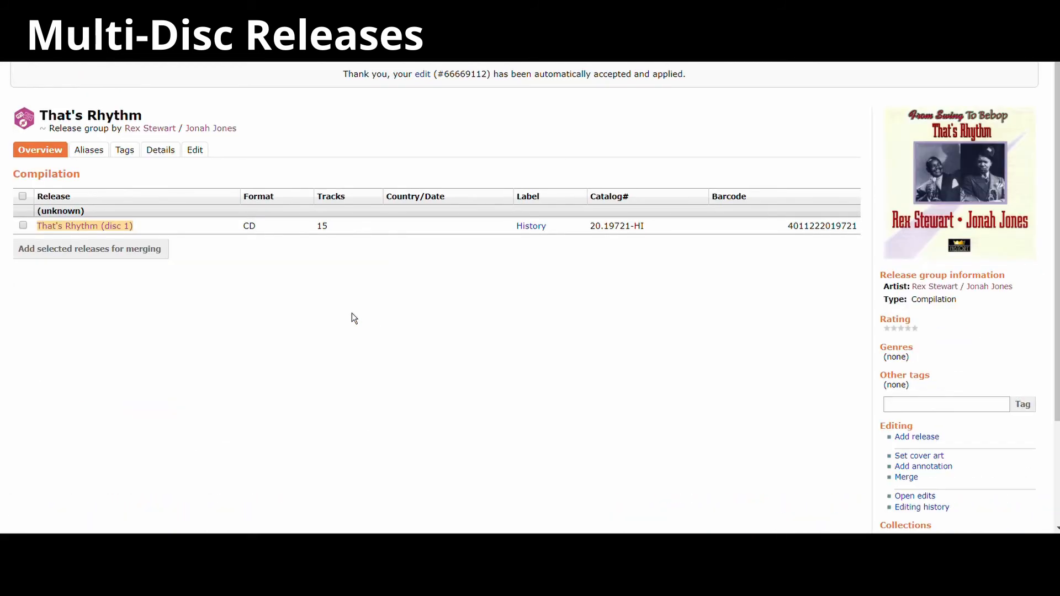
# Set up a merge of That's Rhythm (disc 2) into That's Rhythm (disc 1), using the strategy "Append mediums to target release"
pyautogui.click(108, 226)
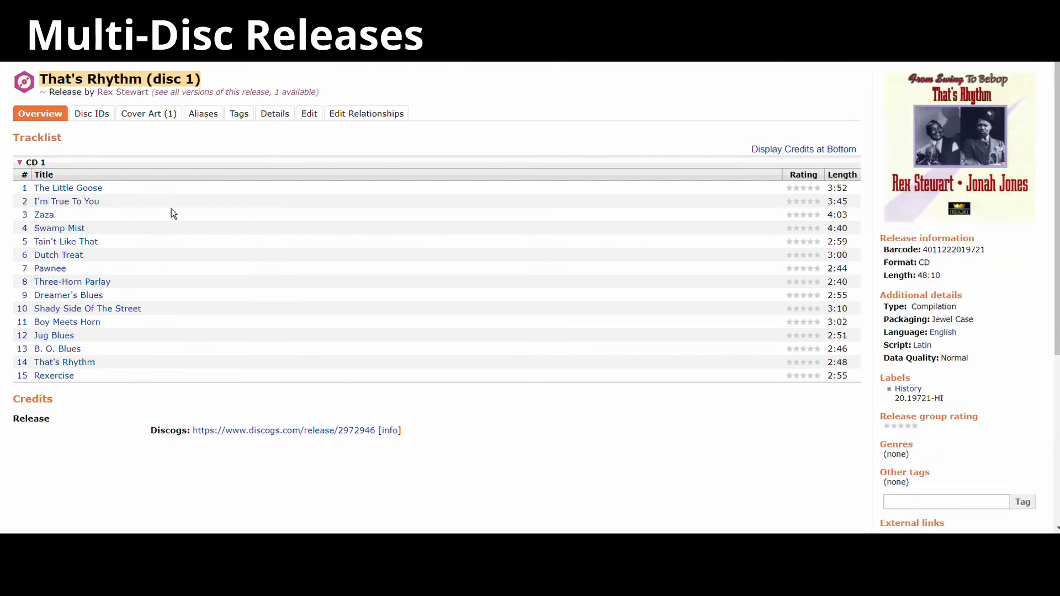
pyautogui.scroll(-4, 703, 522)
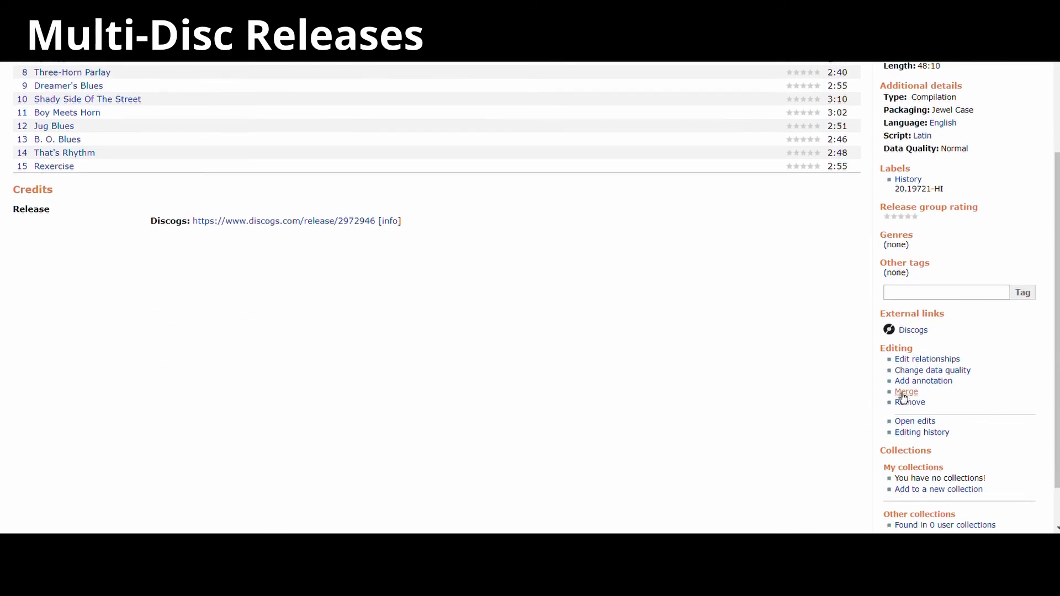
pyautogui.scroll(4, 482, 287)
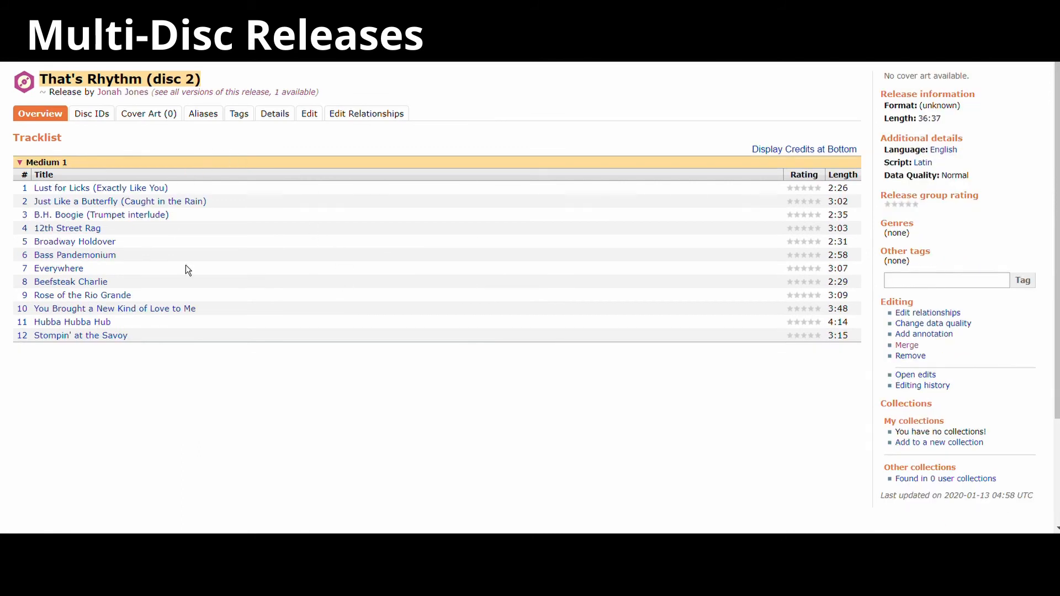
pyautogui.scroll(-3, 194, 287)
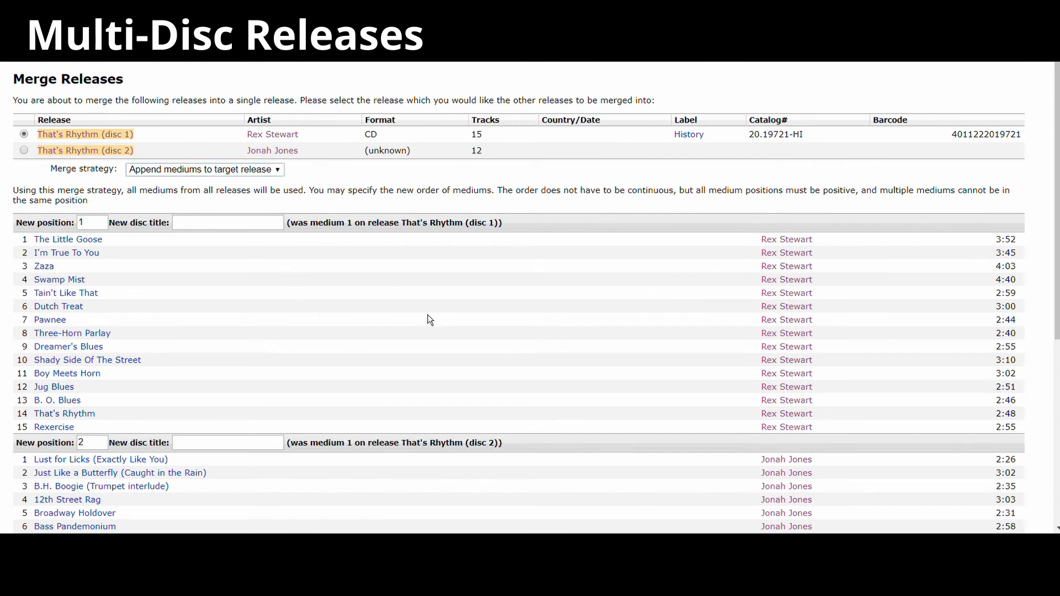
pyautogui.scroll(-3, 429, 319)
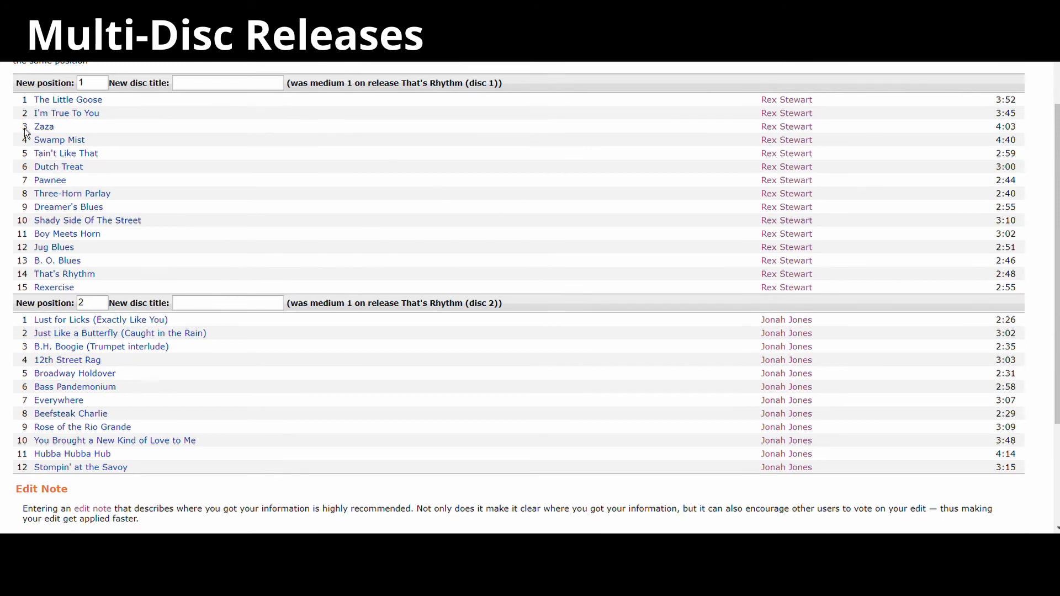
pyautogui.scroll(2, 64, 110)
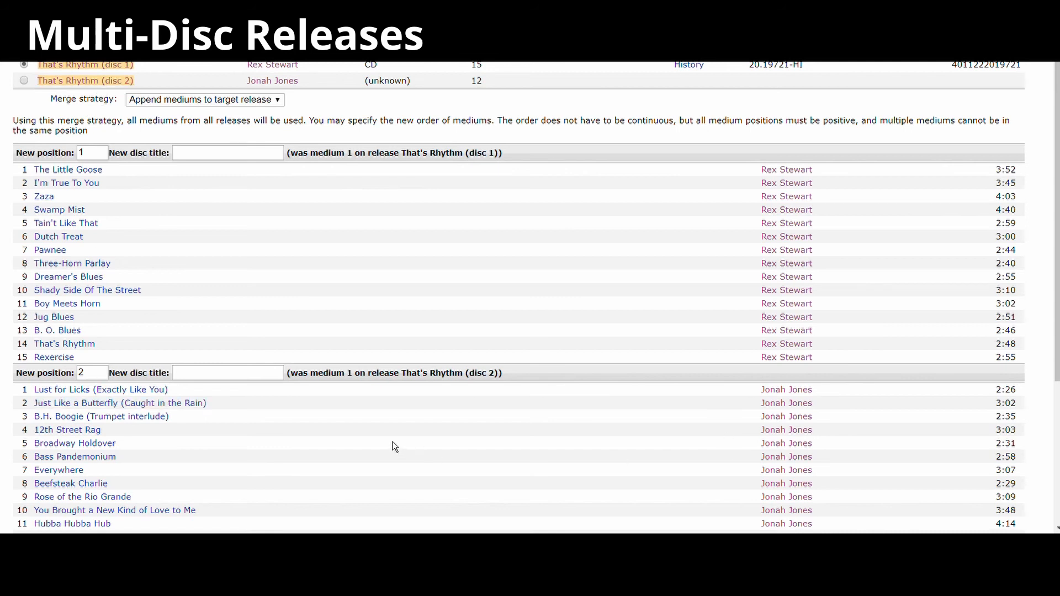
pyautogui.click(193, 157)
pyautogui.click(362, 136)
pyautogui.scroll(-4, 292, 177)
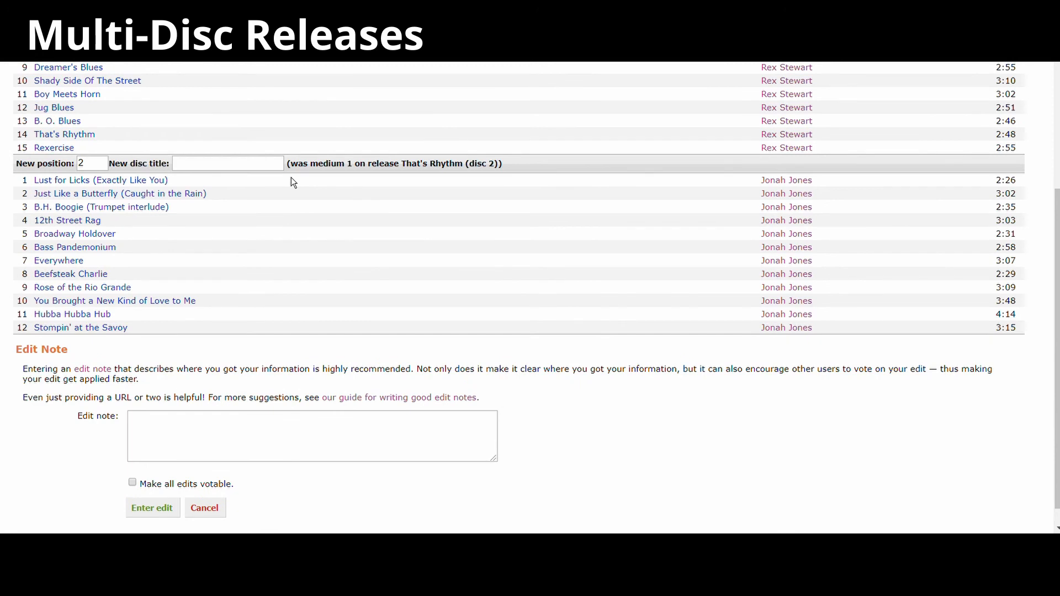
pyautogui.scroll(3, 343, 223)
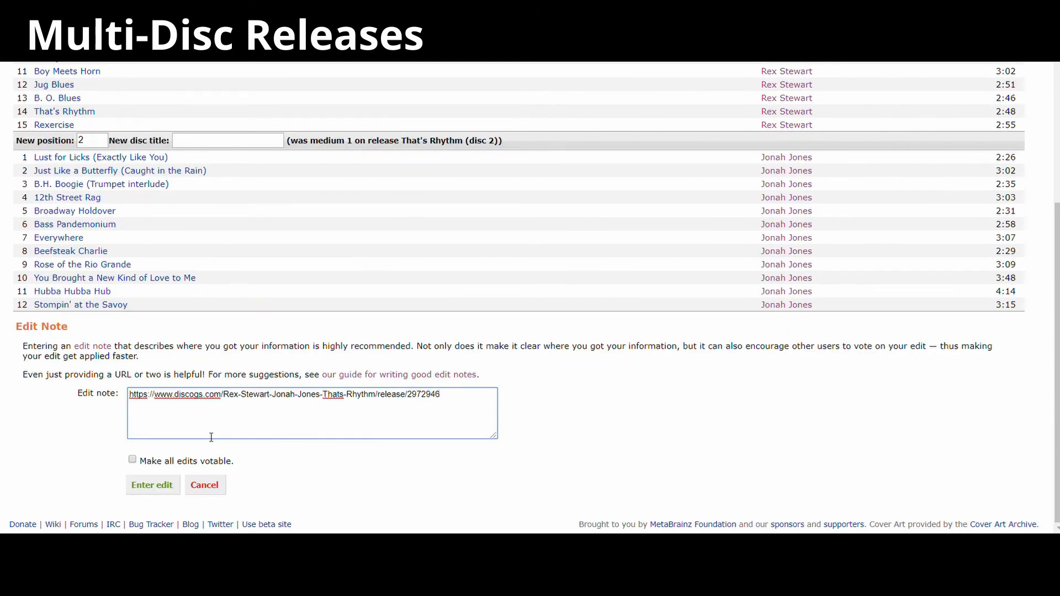
pyautogui.click(172, 492)
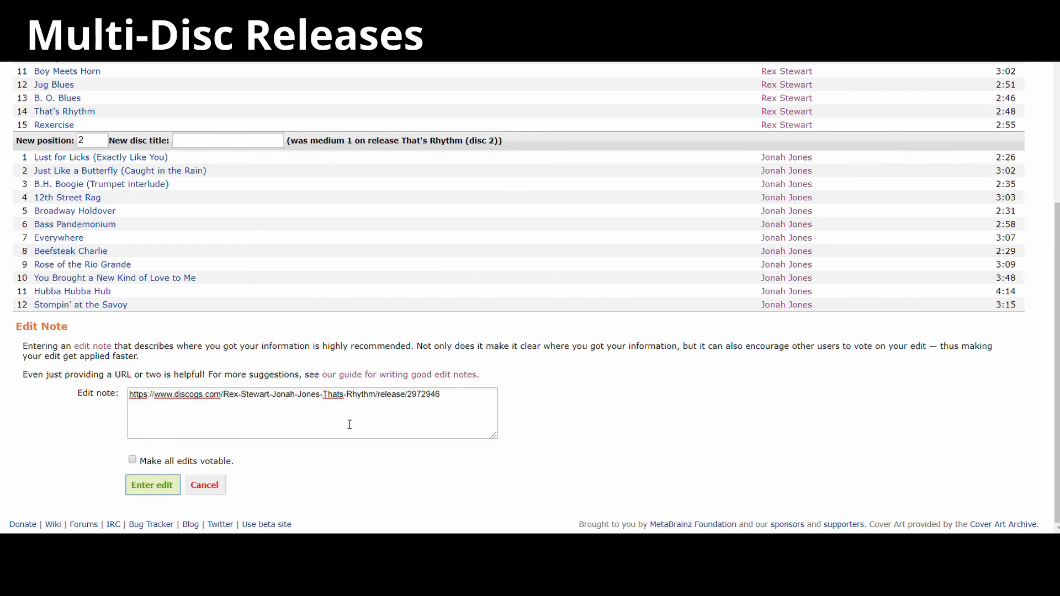
pyautogui.scroll(4, 349, 424)
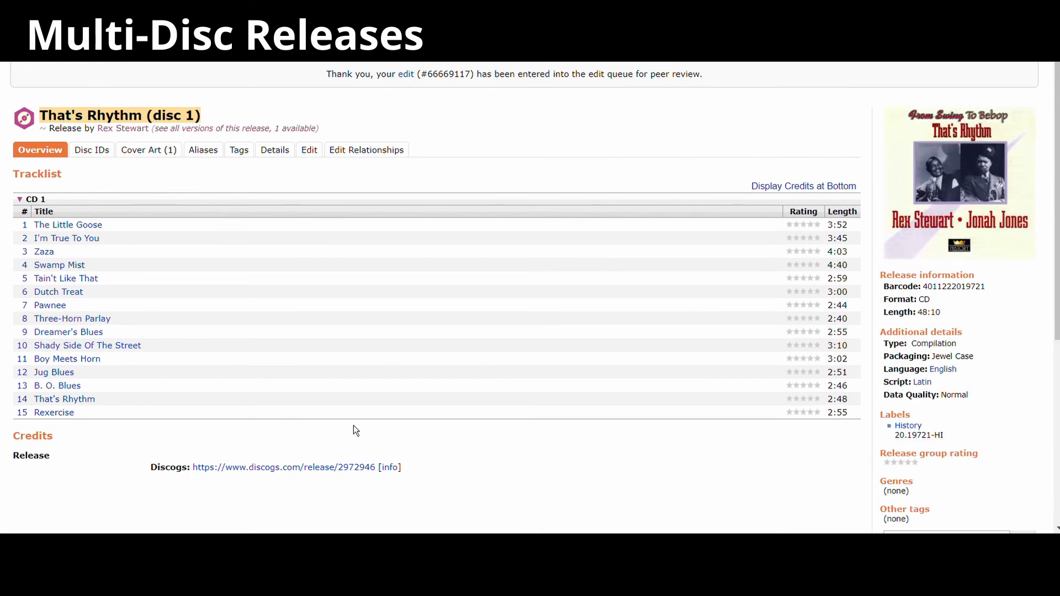
# Open the That's Rhythm (disc 1) release for editing and shorten its title to "That's Rhythm"
pyautogui.scroll(-1, 353, 425)
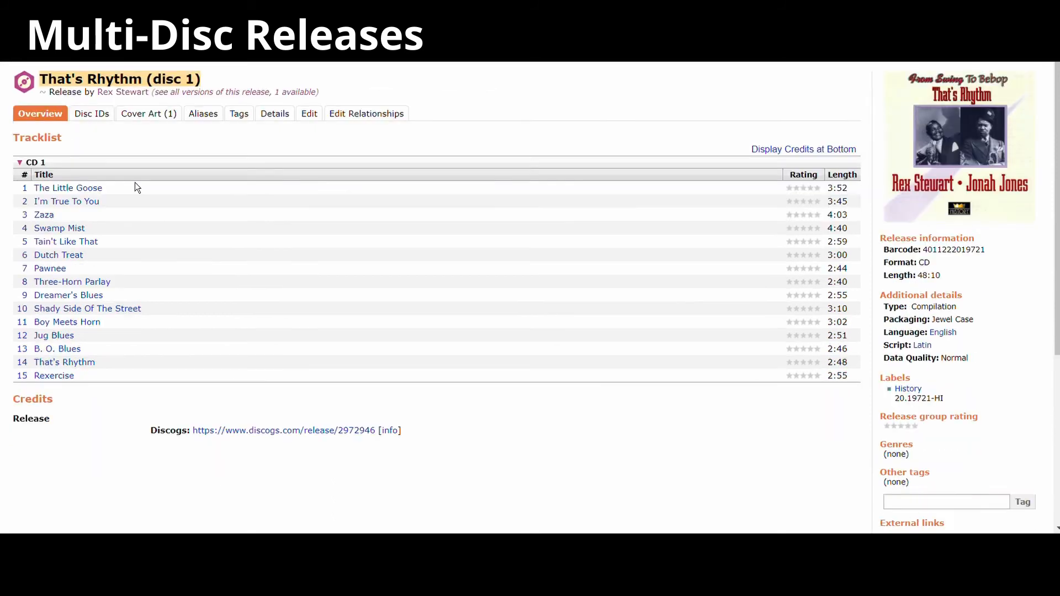
pyautogui.click(314, 119)
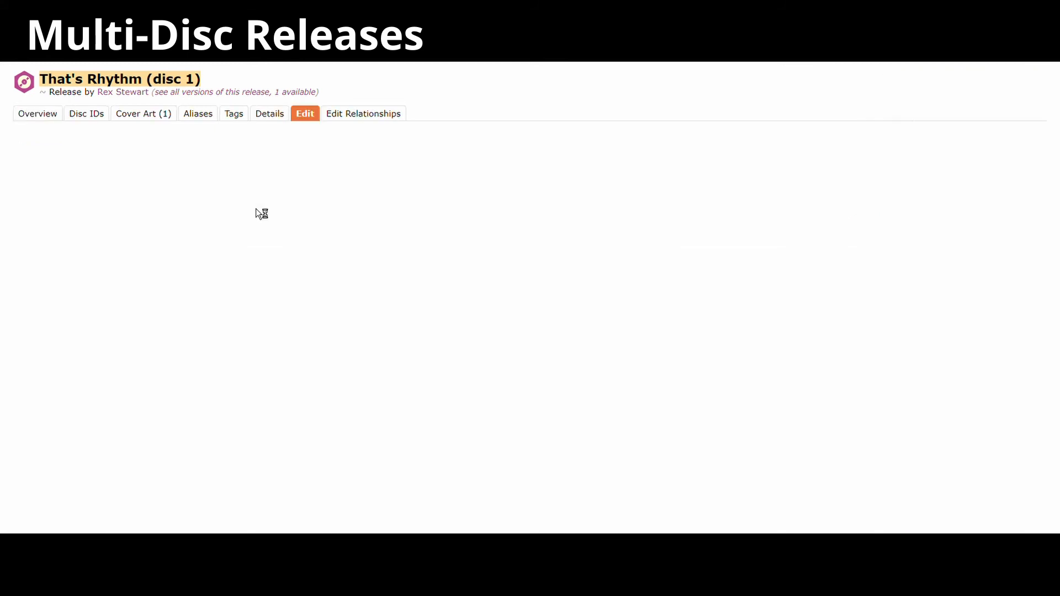
pyautogui.moveTo(233, 209); pyautogui.dragTo(185, 201)
pyautogui.press('BackSpace')
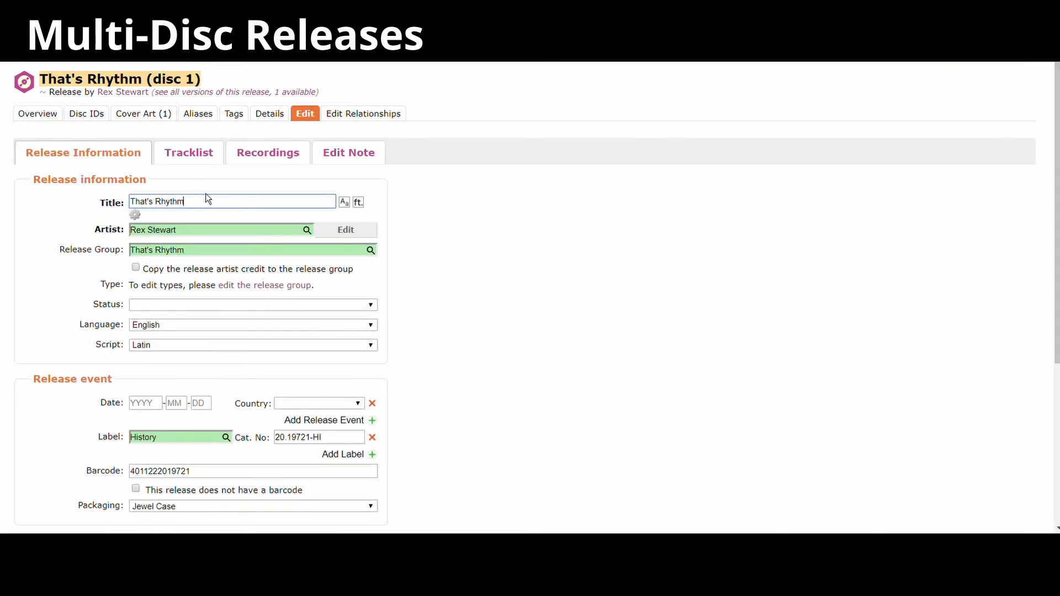
pyautogui.click(458, 239)
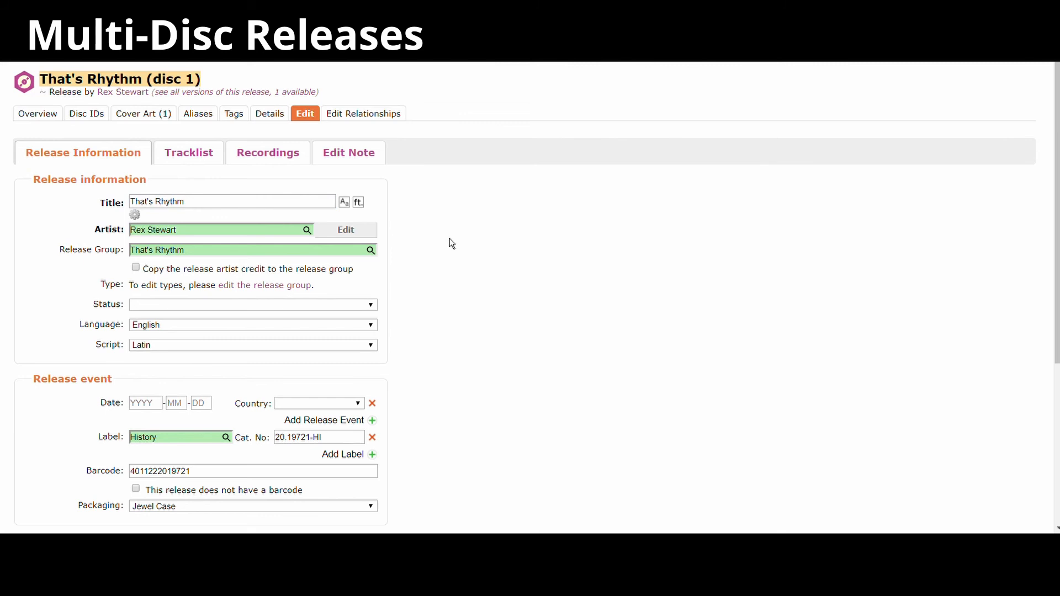
# Add Jonah Jones as the release's second credited artist after Rex Stewart, with " / " as the join phrase between them
pyautogui.click(348, 232)
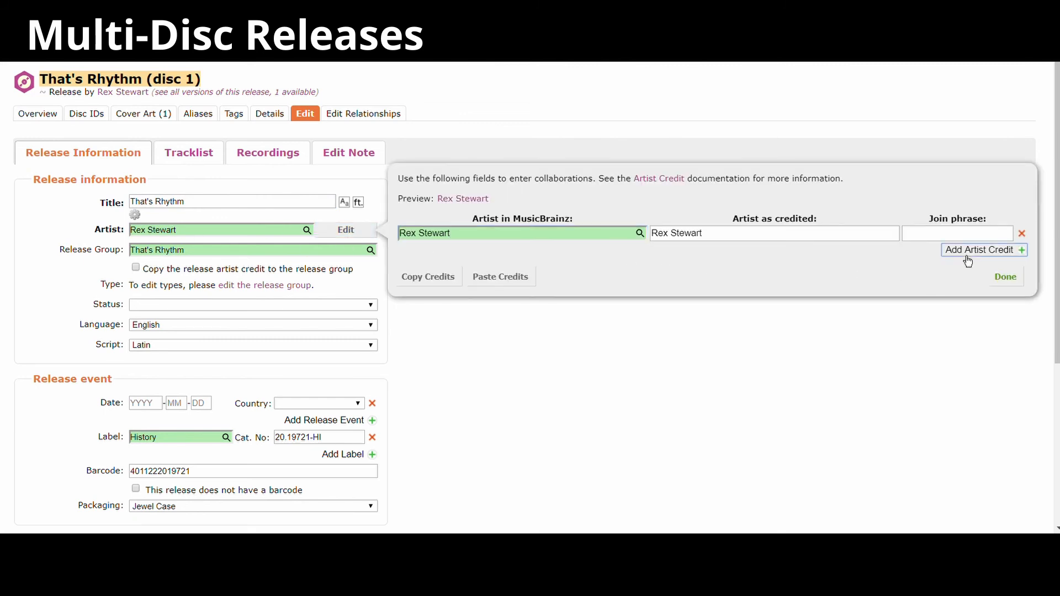
pyautogui.click(972, 252)
pyautogui.click(551, 257)
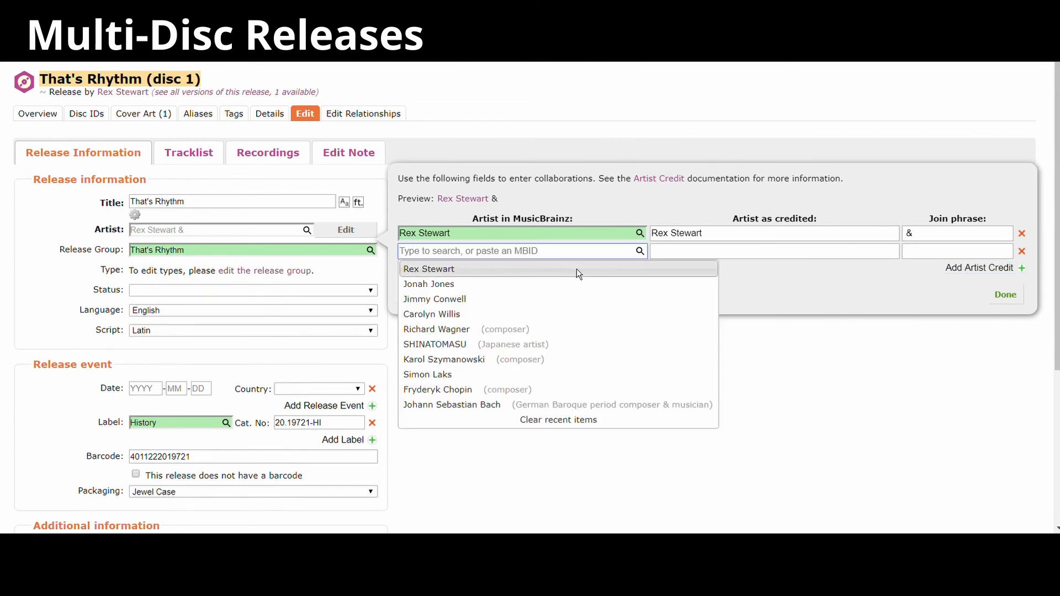
pyautogui.click(640, 288)
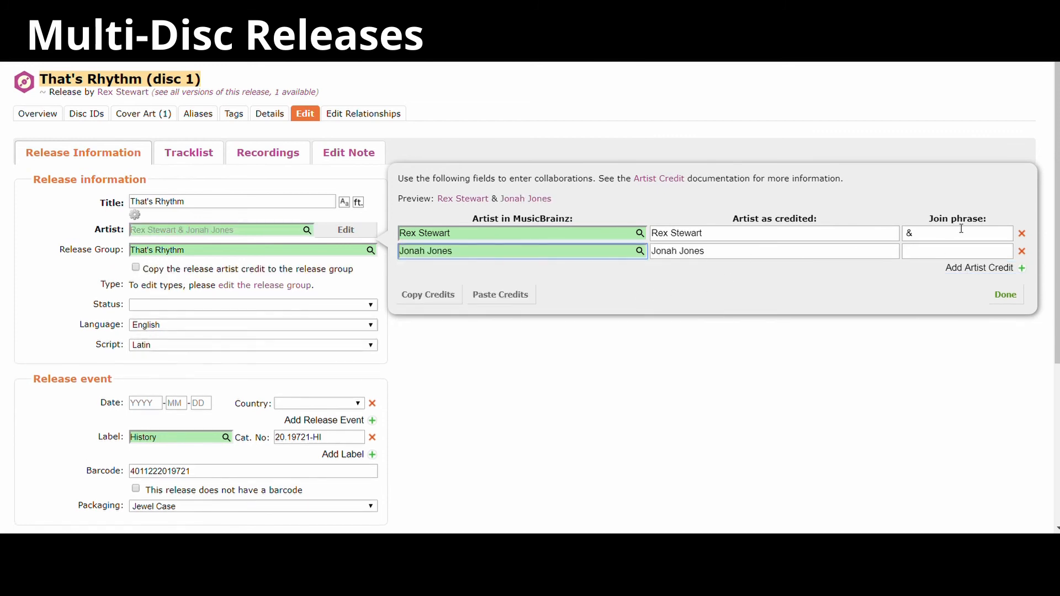
pyautogui.moveTo(962, 228); pyautogui.dragTo(864, 234)
pyautogui.press('BackSpace')
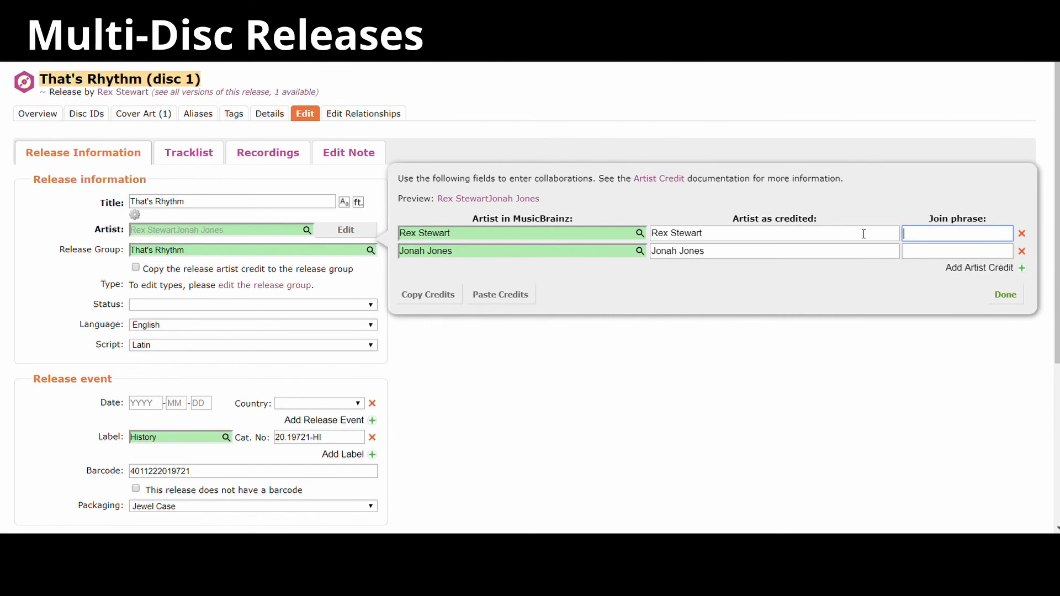
pyautogui.write('/')
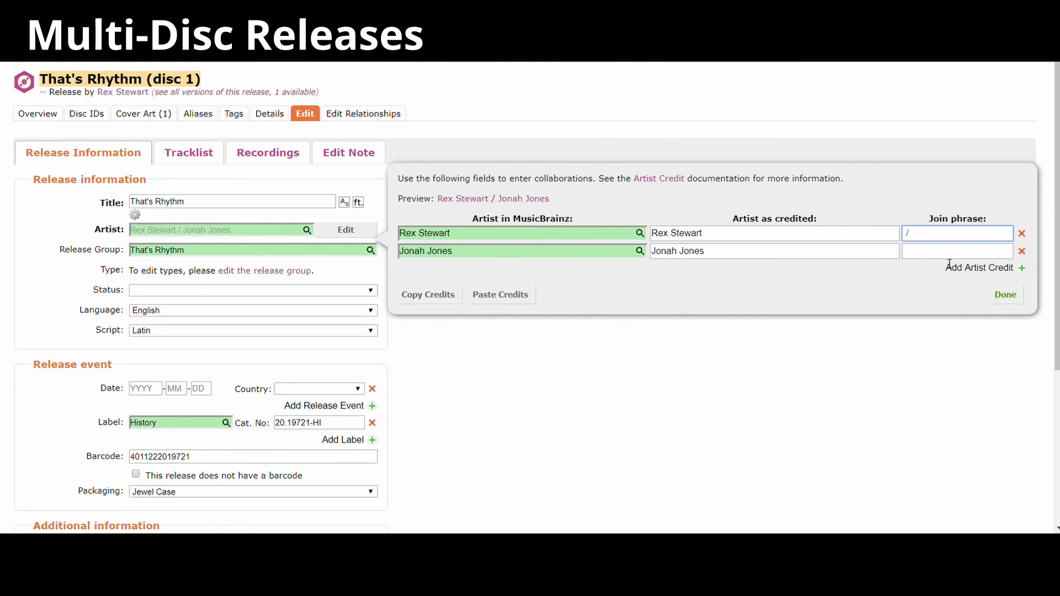
pyautogui.click(1005, 296)
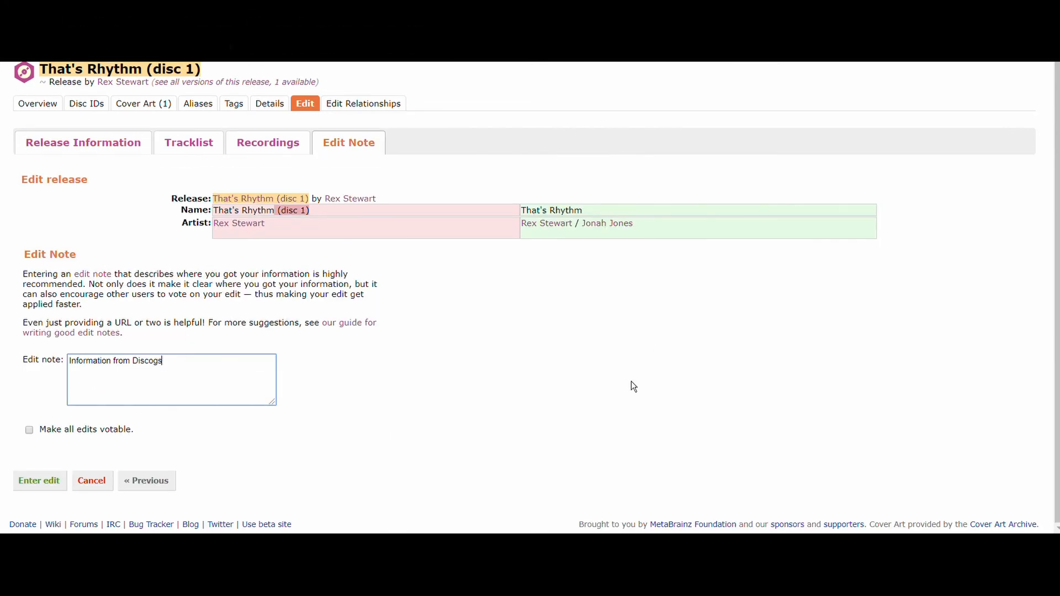
pyautogui.write(':')
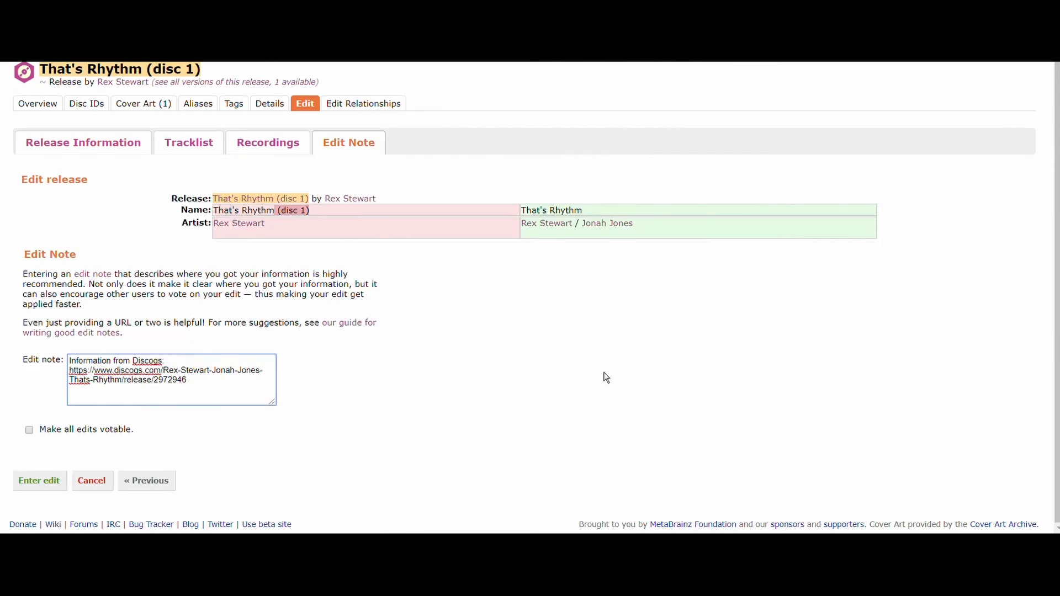
pyautogui.click(59, 488)
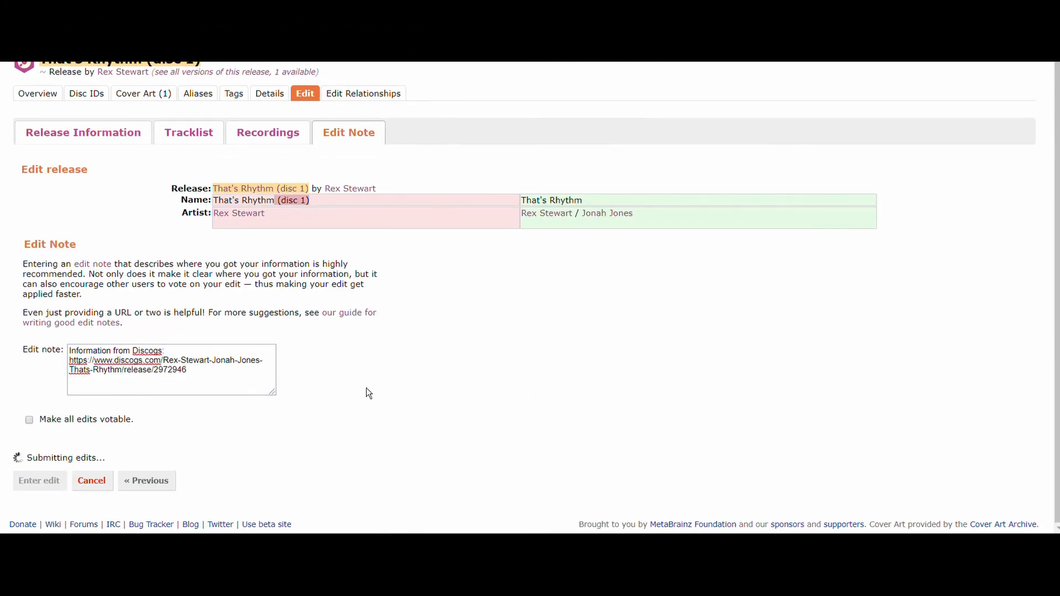